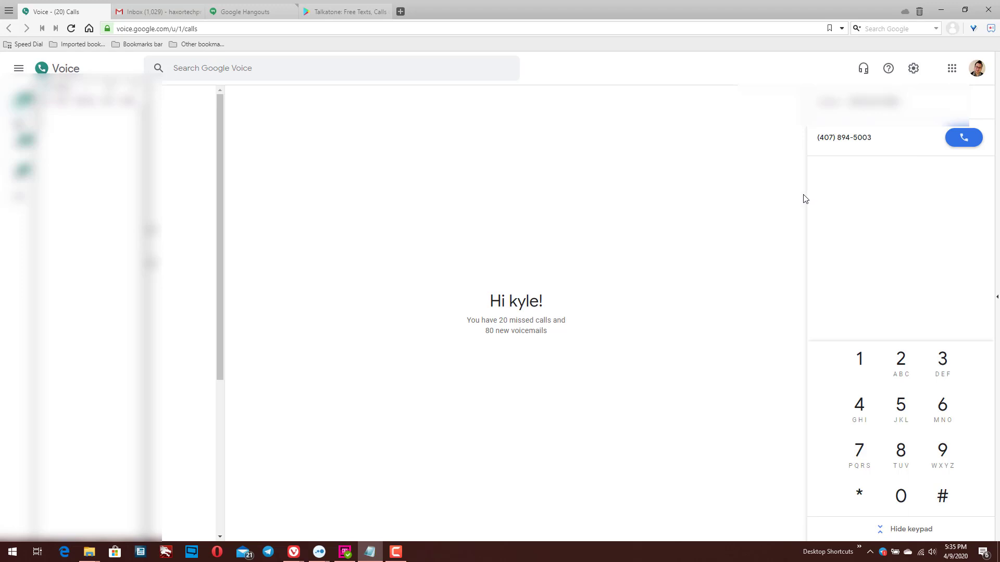
- Call Best Buy from the Google Voice dialer, then hang up once it connects
click(965, 140)
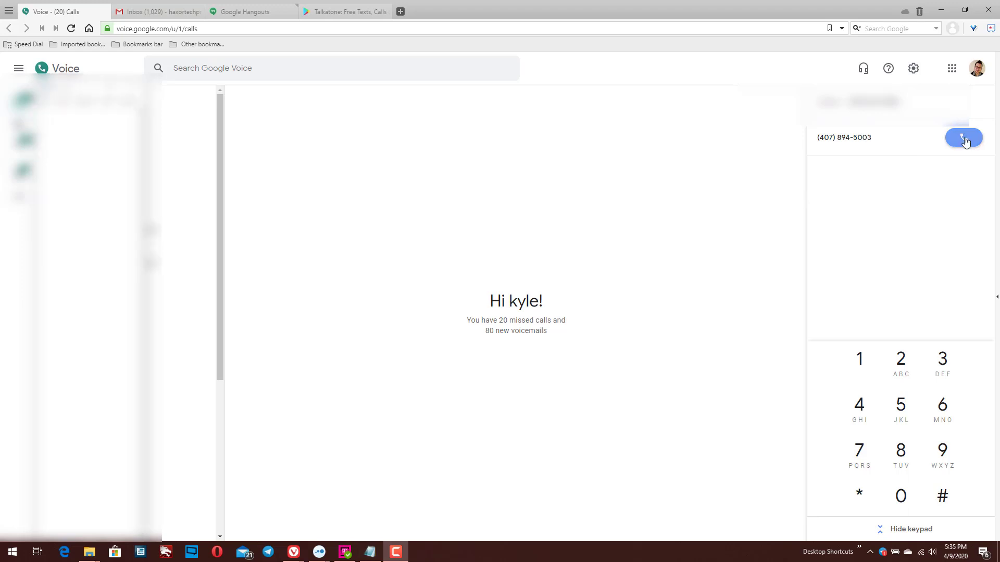
click(965, 139)
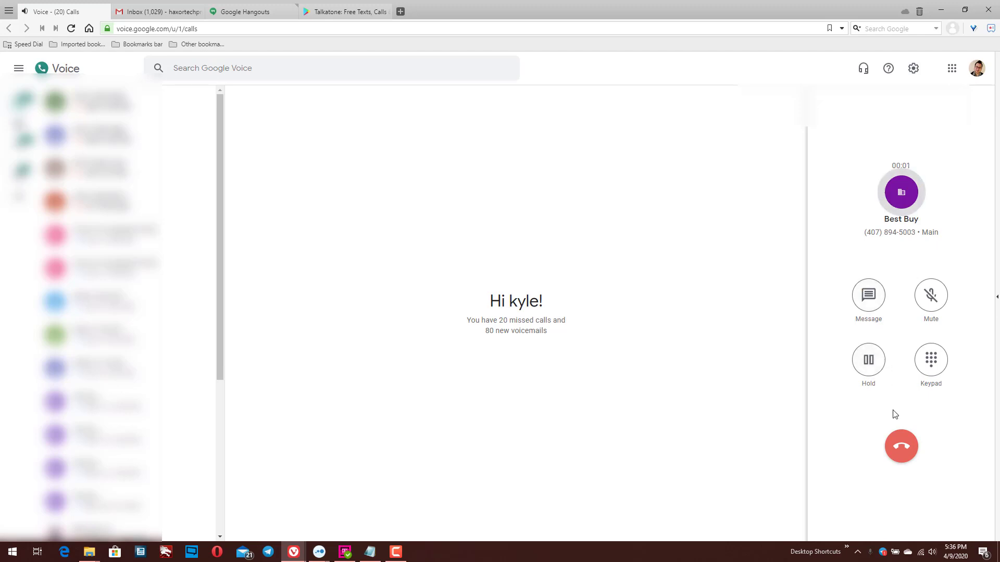
click(901, 448)
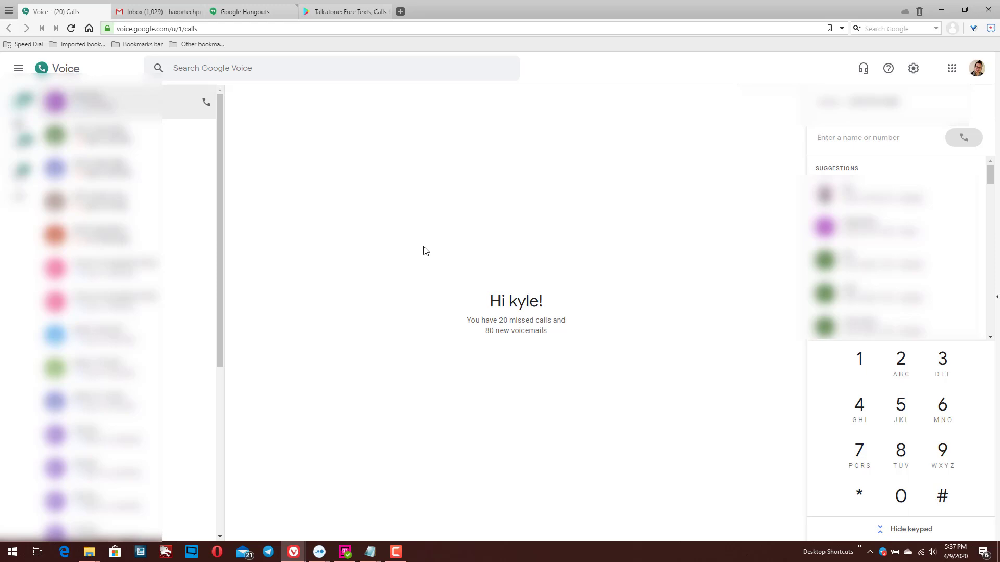
- Switch to Gmail and bring up its Hangouts dialer via 'Make a call' in the sidebar
click(158, 11)
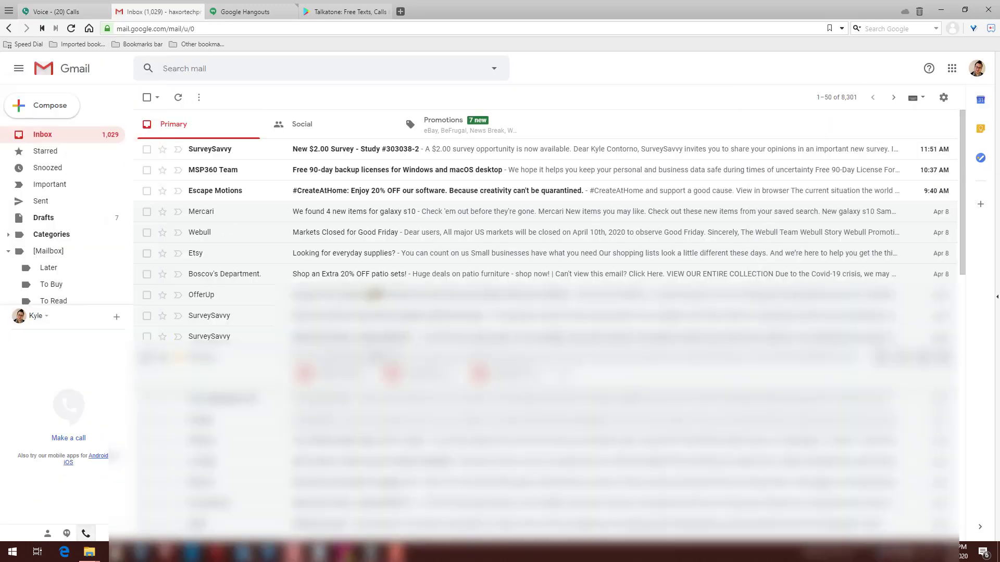
click(72, 441)
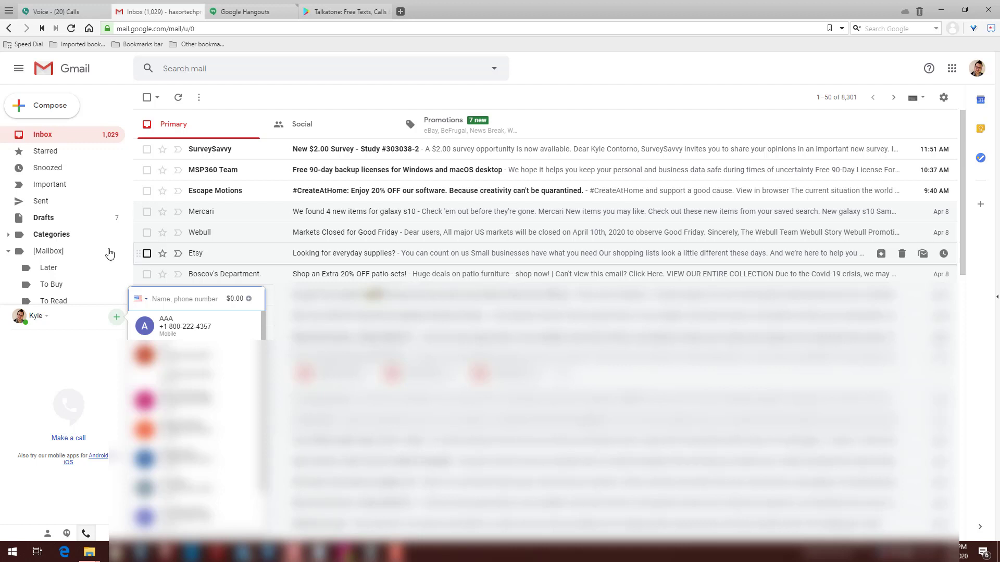
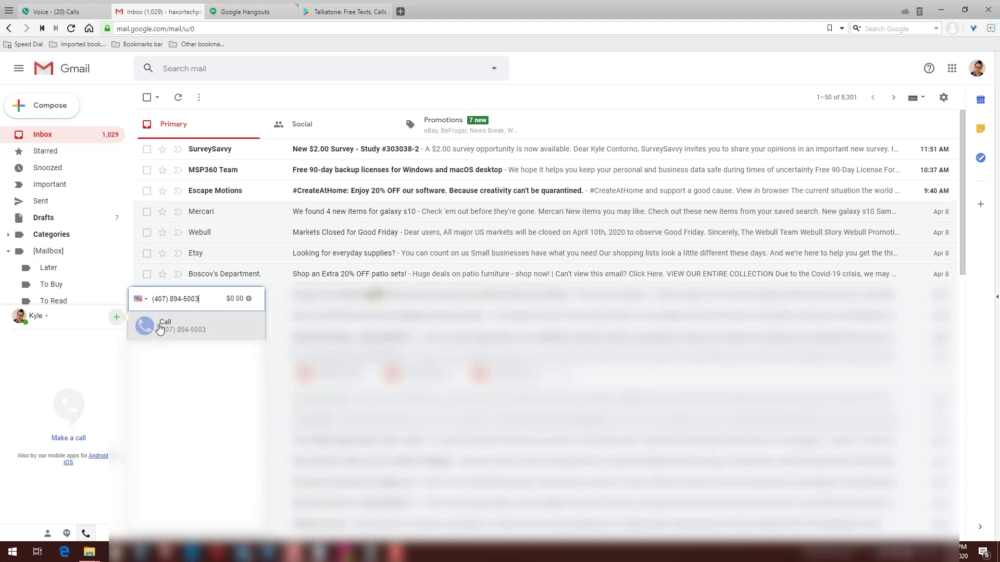
- Paste Best Buy's number into the dialer, try Canada, then settle on United States
click(144, 301)
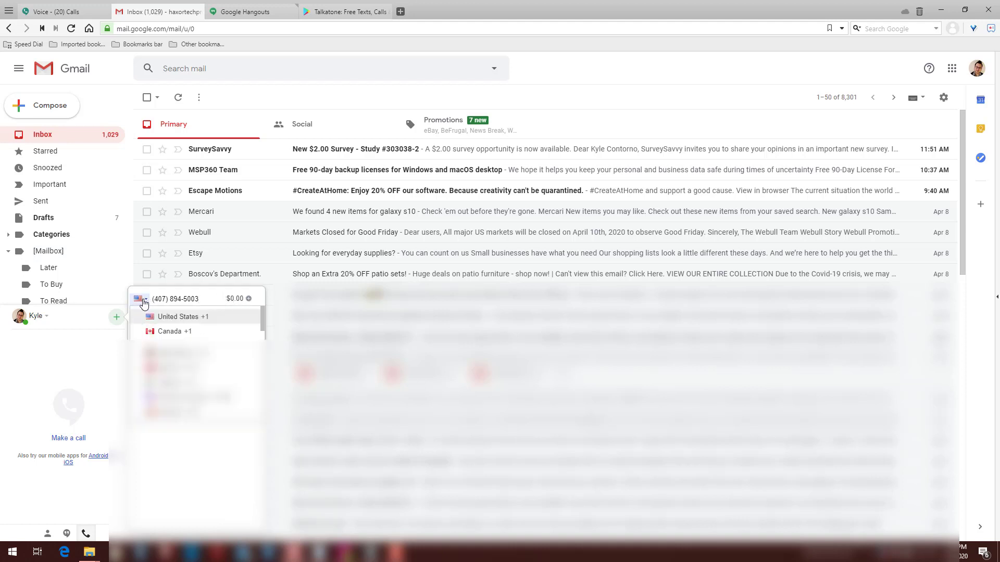
click(186, 331)
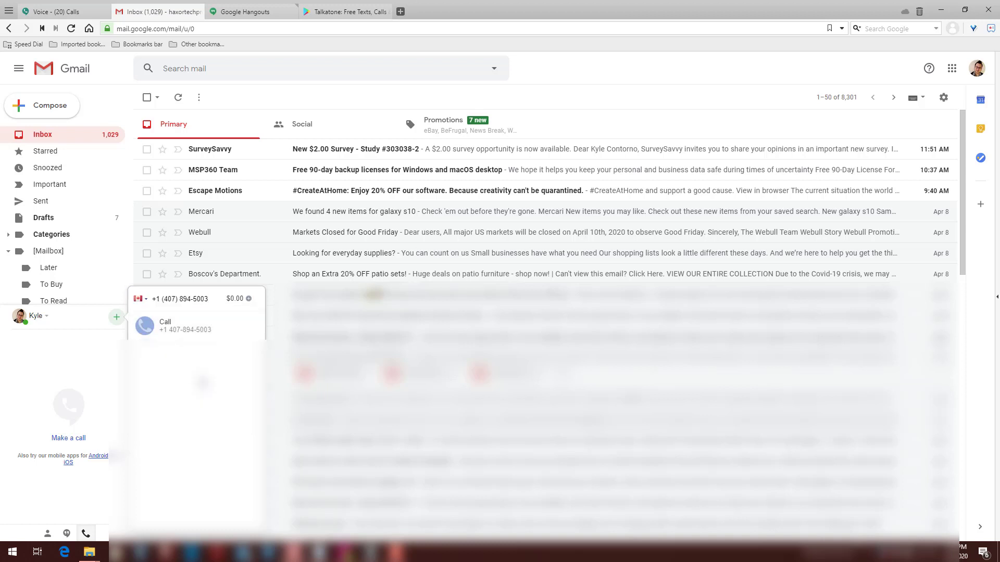
click(144, 301)
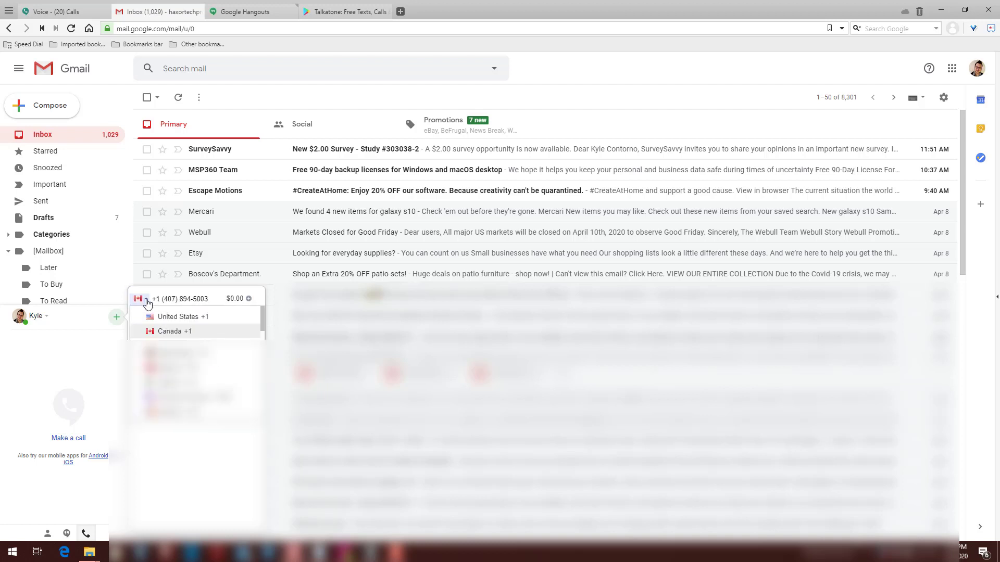
click(167, 357)
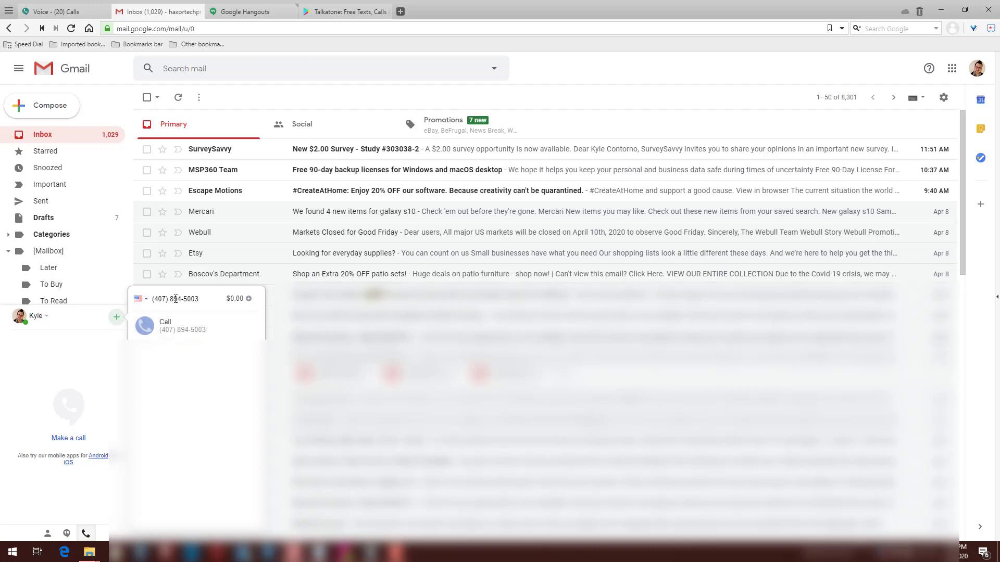
- Dismiss Gmail's Hangouts dial popup, returning the phone panel to idle
click(174, 333)
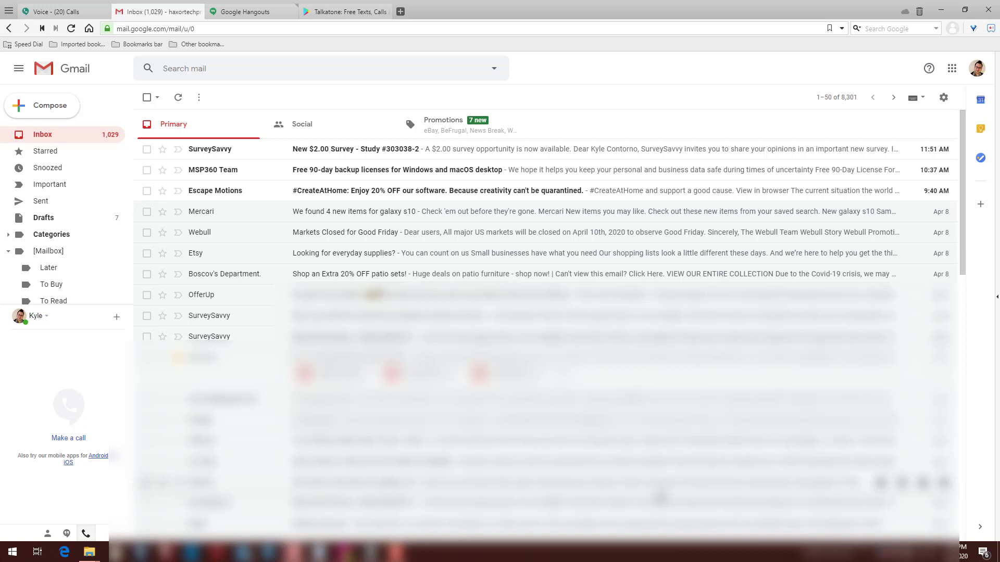
- Switch to Google Hangouts and show the PHONE CALL list of contacts with numbers
click(256, 14)
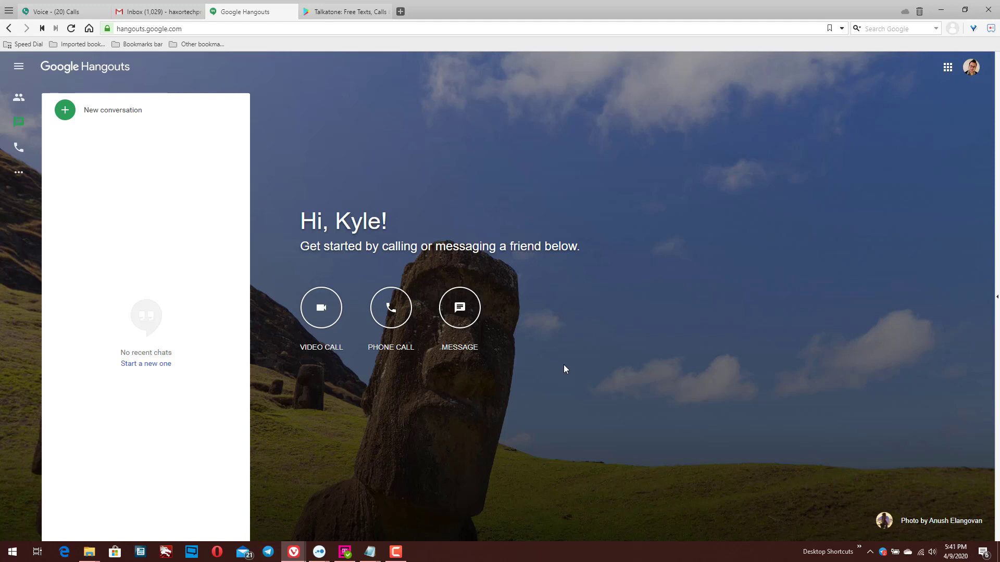
click(399, 318)
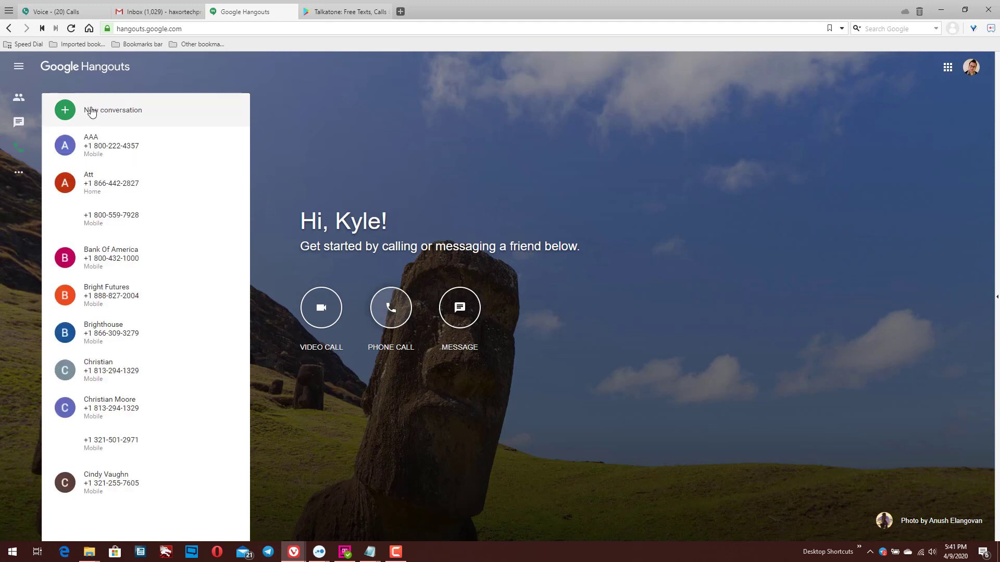
- Paste the phone number into a new Hangouts call, place it, then hang up
click(91, 111)
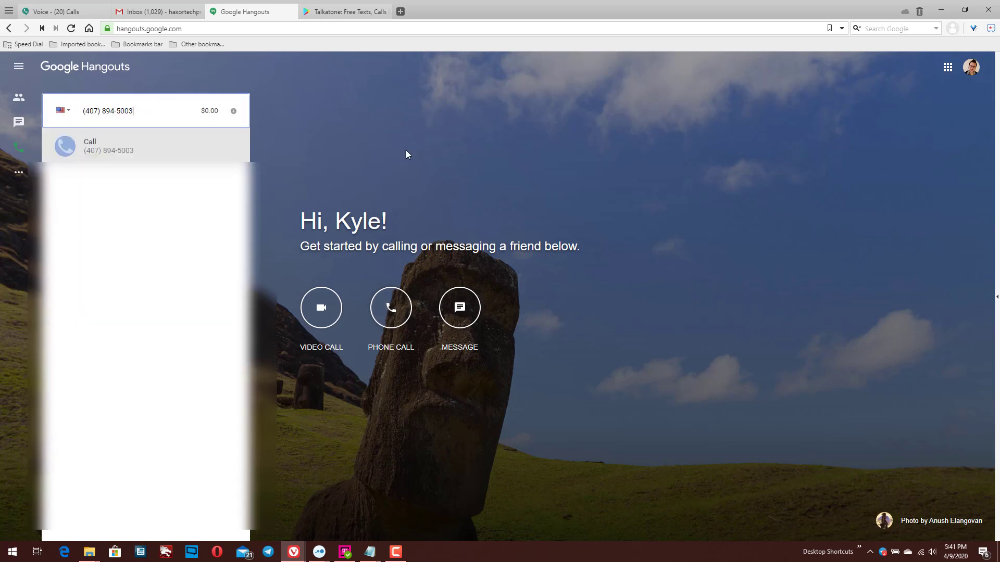
click(122, 152)
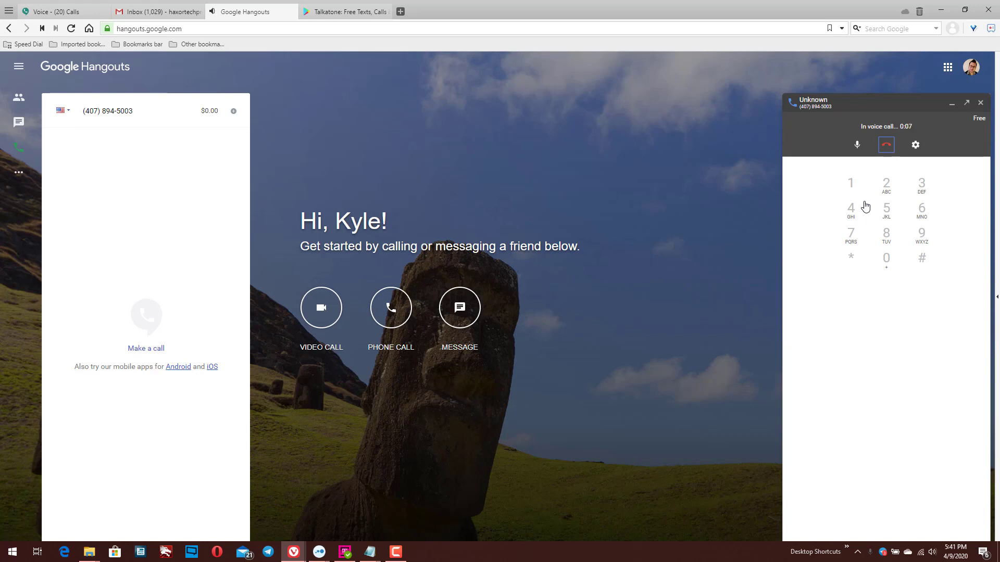
click(886, 145)
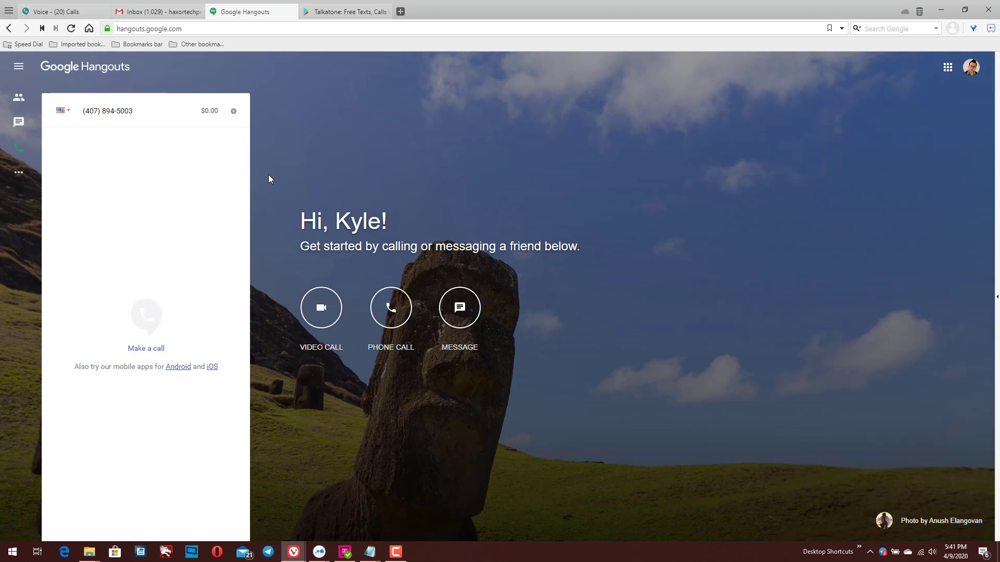
mouse_move(343, 15)
- Switch to the browser tab with Talkatone's Google Play listing
click(328, 12)
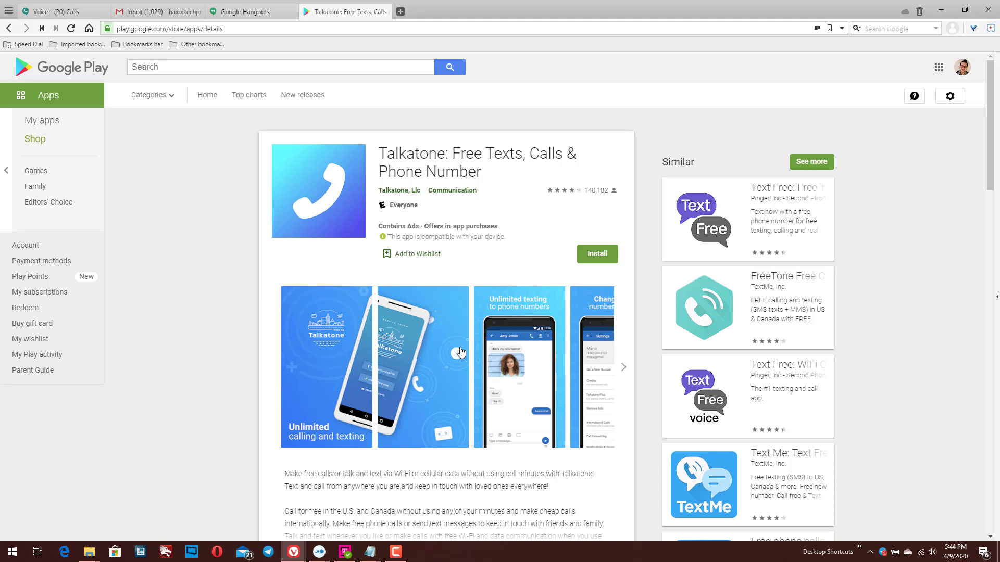
- View Talkatone screenshots full size, including Unlimited texting and Change your number anytime, then advance the gallery
click(313, 373)
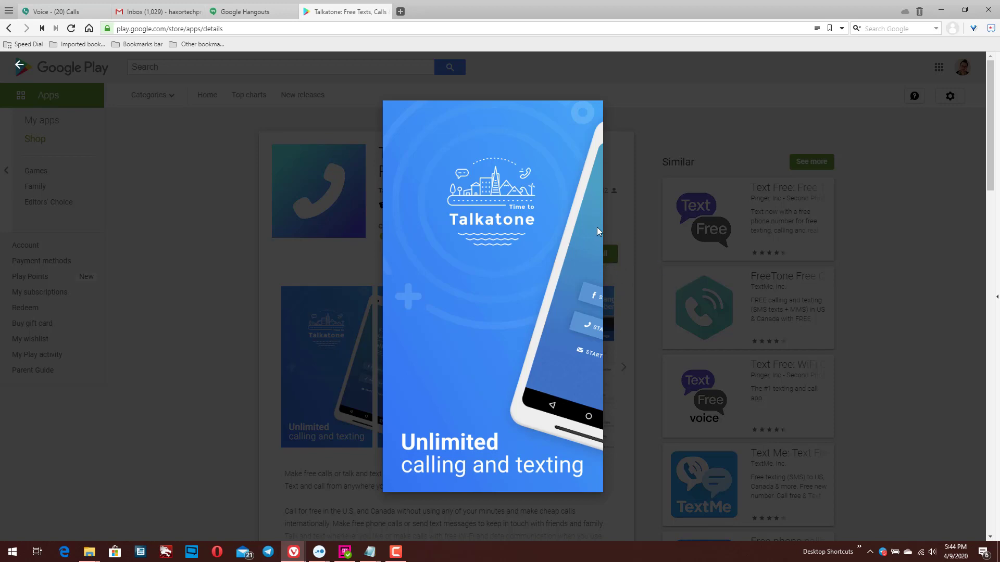
click(636, 225)
click(448, 378)
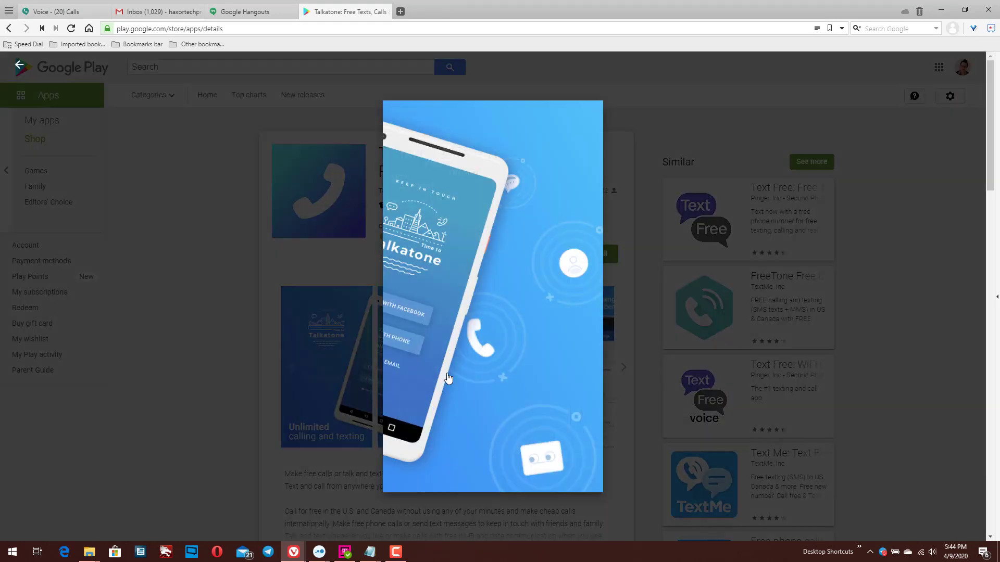
click(678, 299)
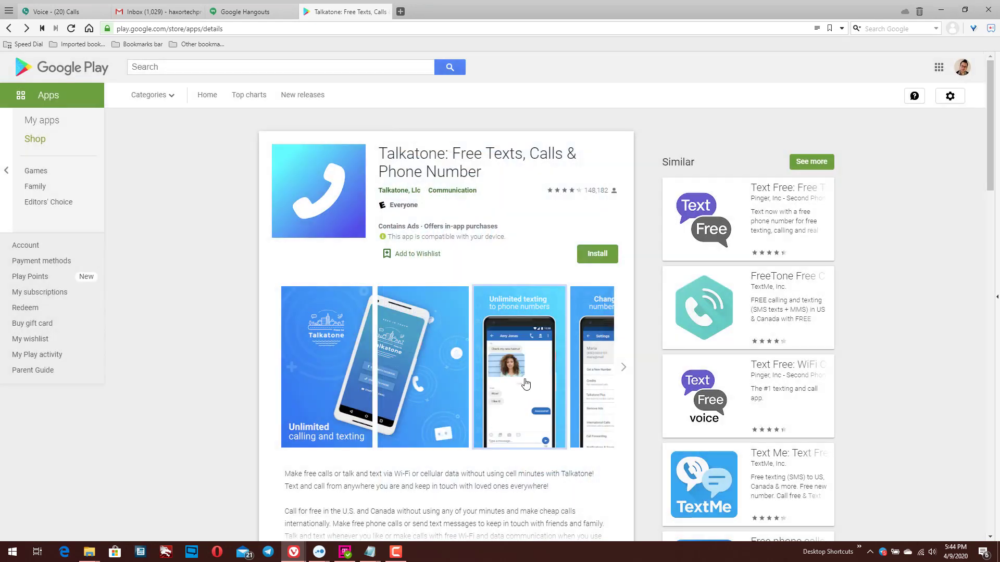
click(526, 384)
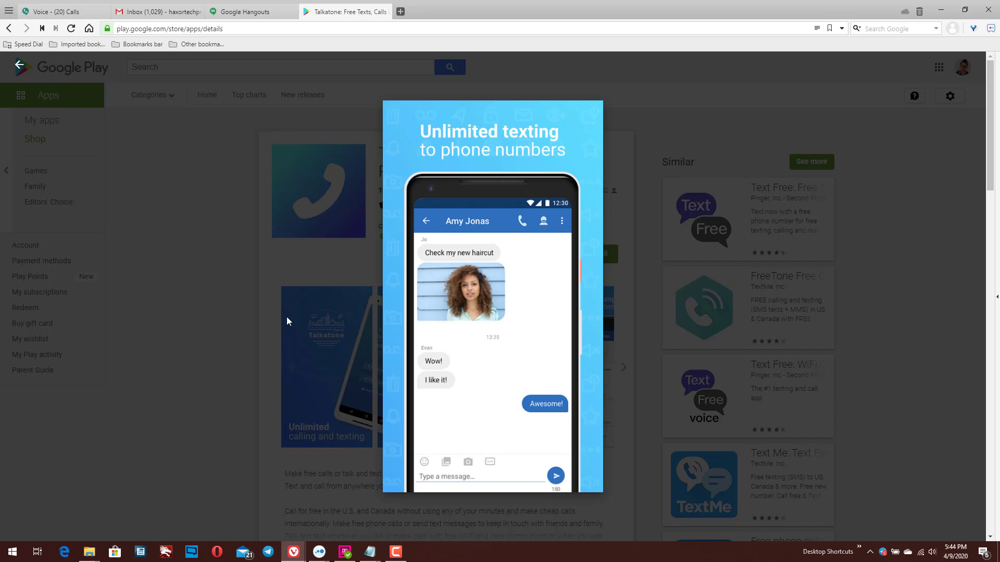
click(639, 255)
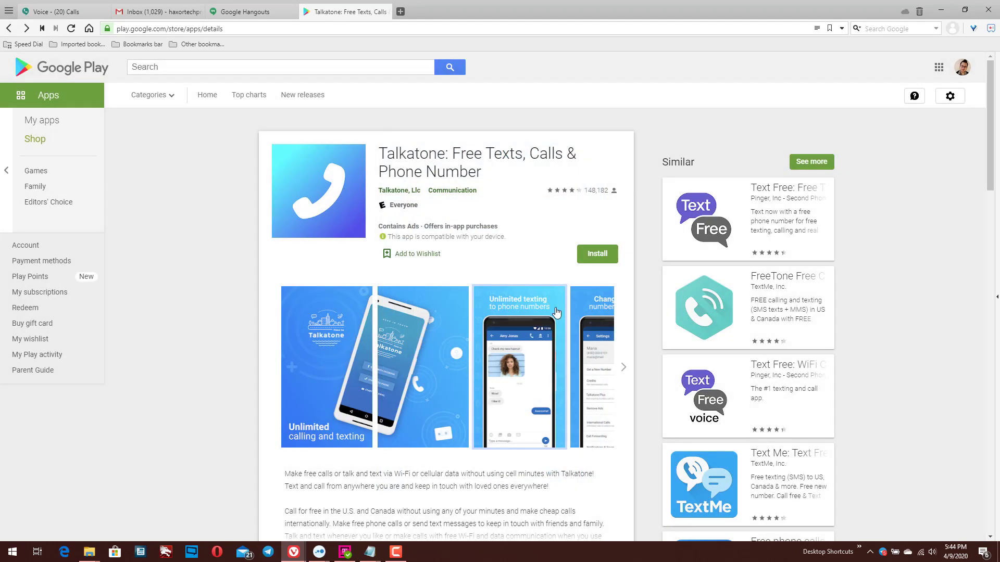
click(608, 322)
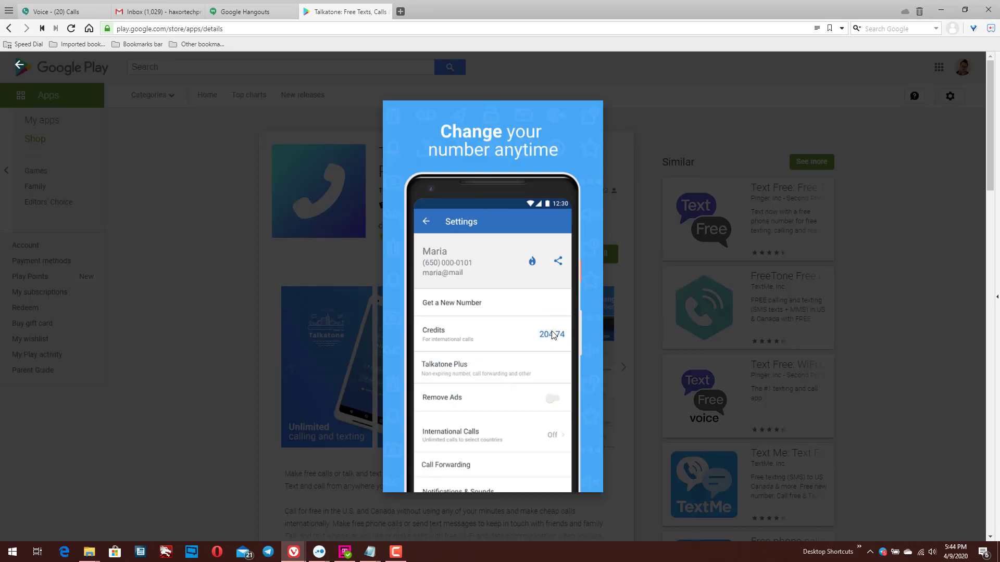
click(605, 365)
click(620, 368)
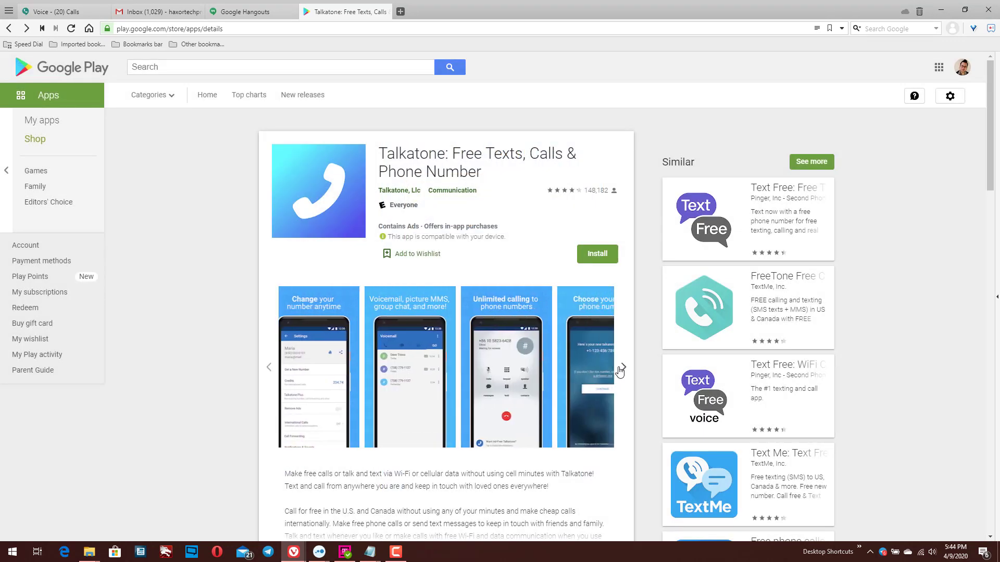
- Enlarge the Unlimited calling screenshot in the Talkatone gallery
click(397, 369)
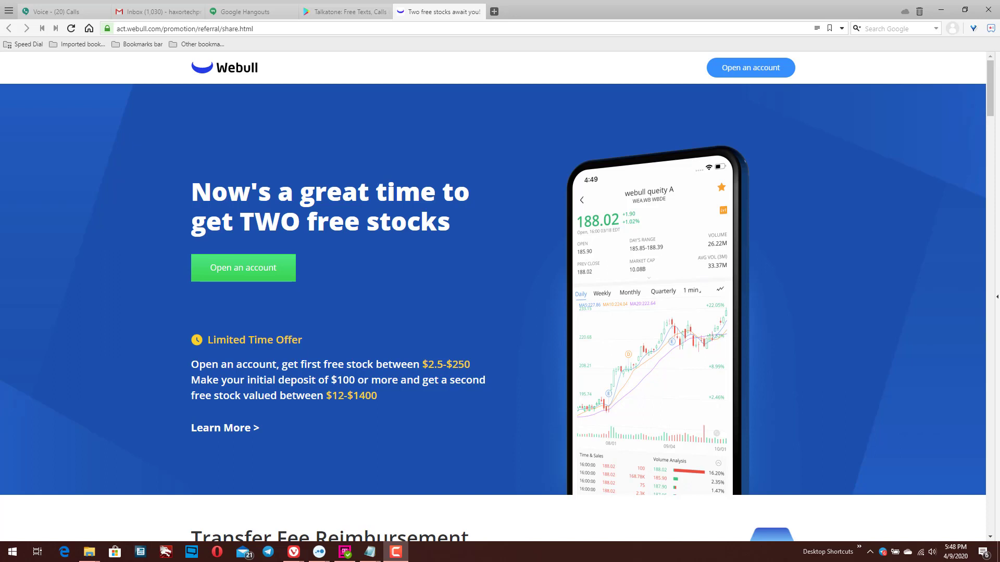
scroll(398, 317, down, 3)
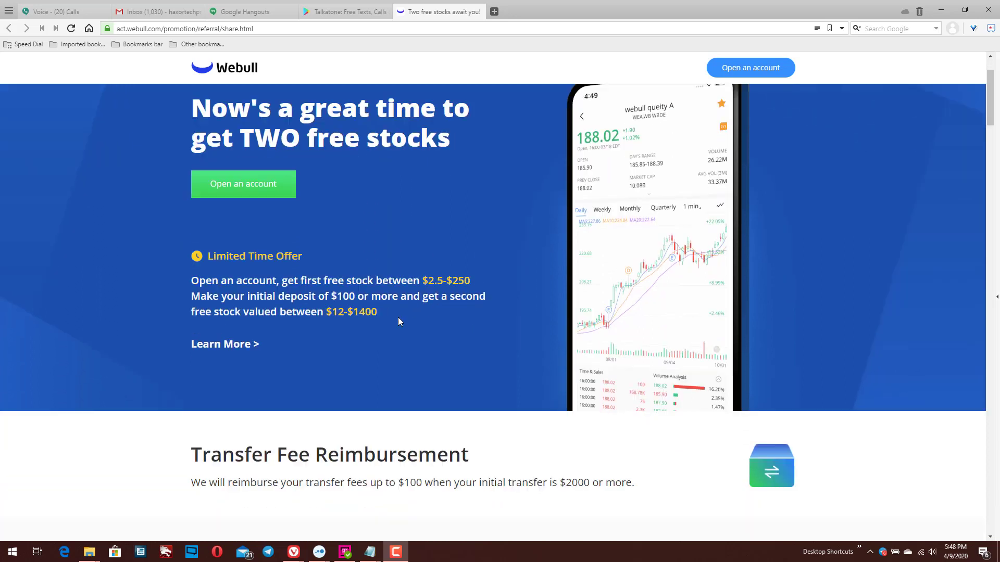
scroll(333, 286, up, 3)
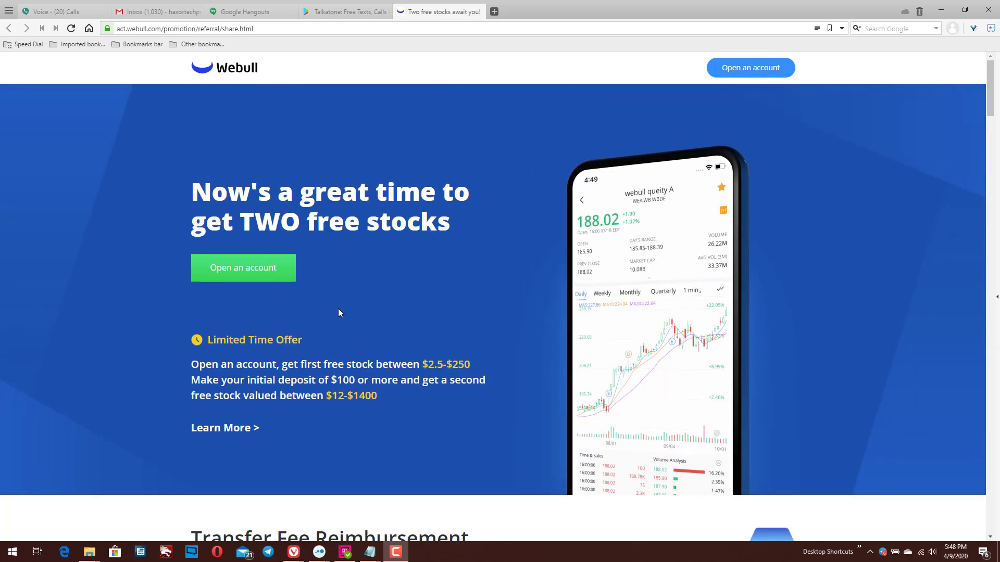
scroll(339, 312, down, 2)
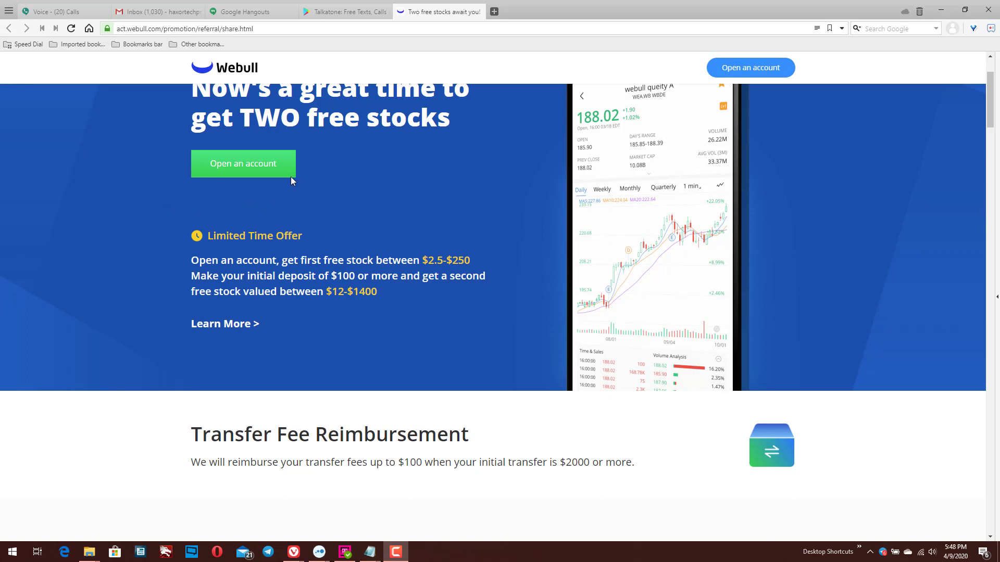
scroll(312, 209, up, 2)
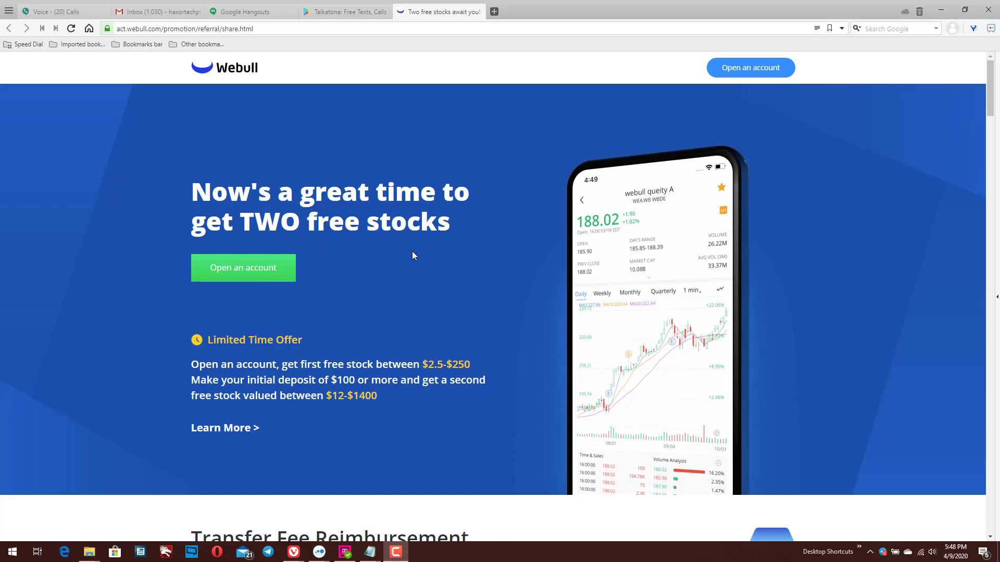
scroll(411, 254, down, 4)
scroll(409, 260, down, 2)
scroll(408, 260, up, 4)
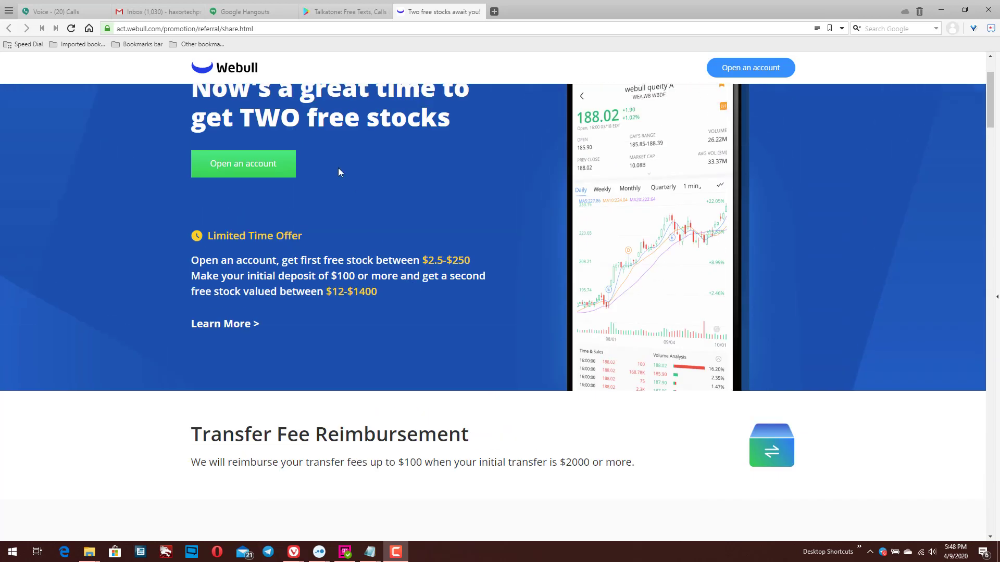
scroll(411, 224, up, 2)
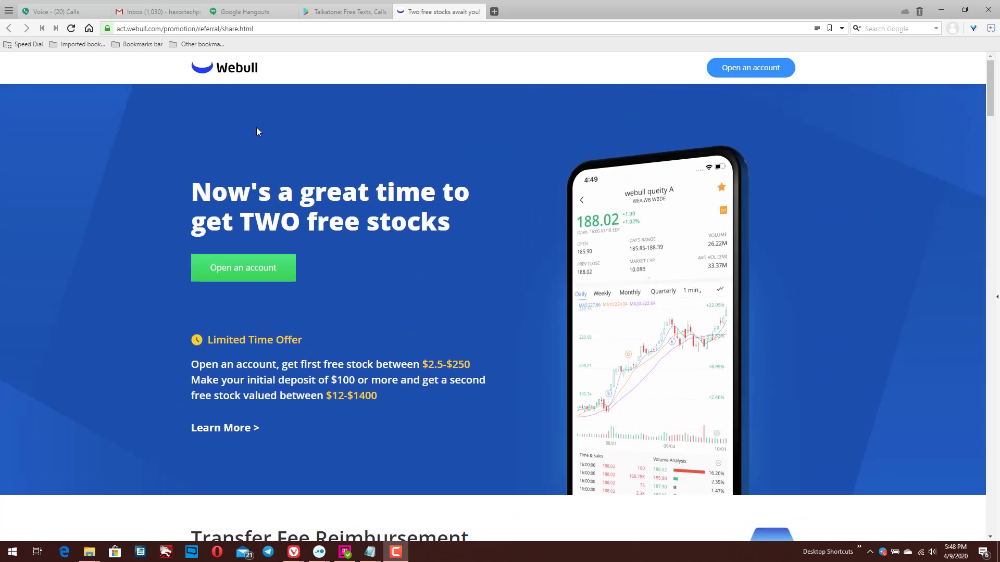